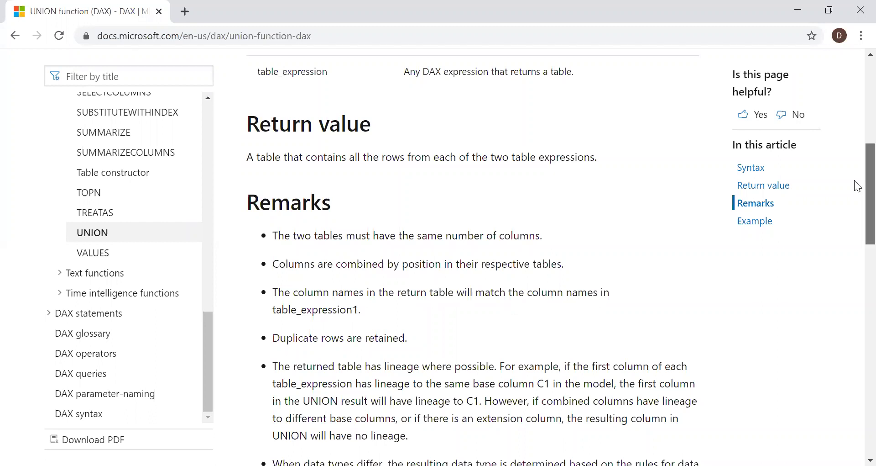
# - Read the return value and remarks of the DAX UNION function documentation, including the rule on matching column counts
pyautogui.scroll(-1, 858, 186)
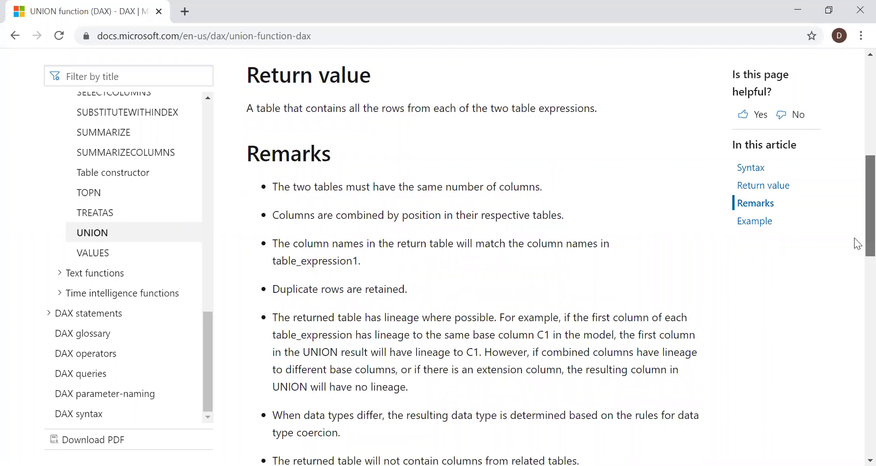
pyautogui.scroll(-3, 858, 243)
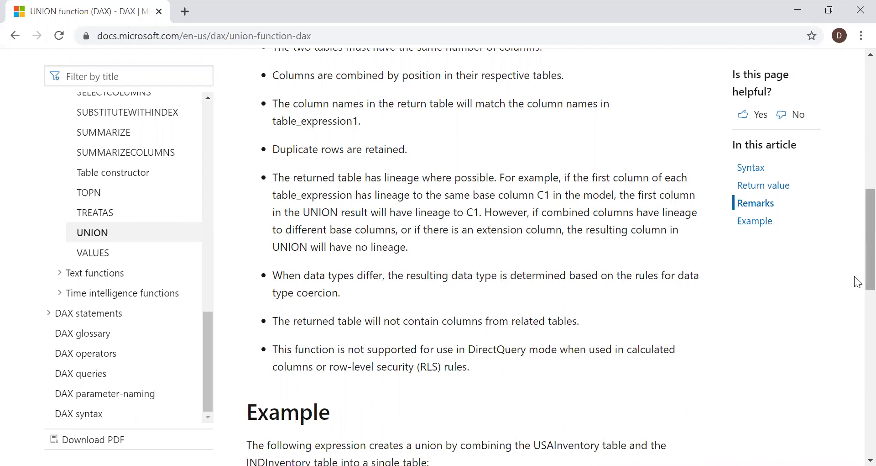
pyautogui.scroll(2, 857, 237)
pyautogui.scroll(3, 858, 230)
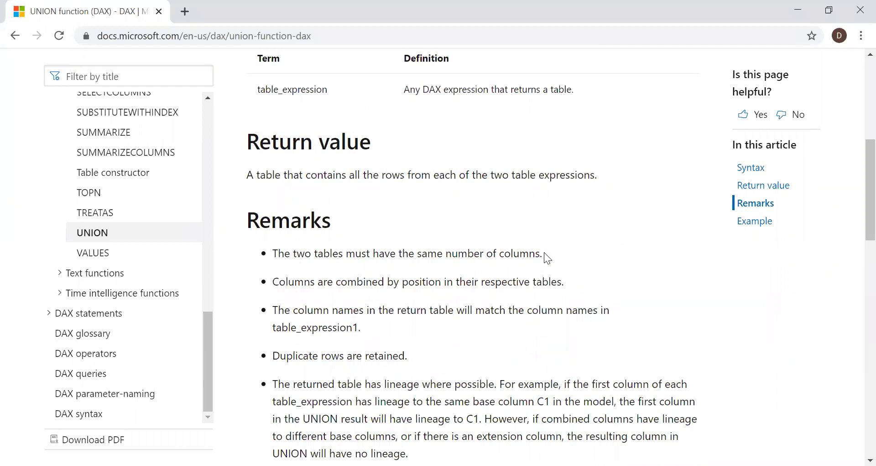
pyautogui.moveTo(531, 251); pyautogui.dragTo(544, 252)
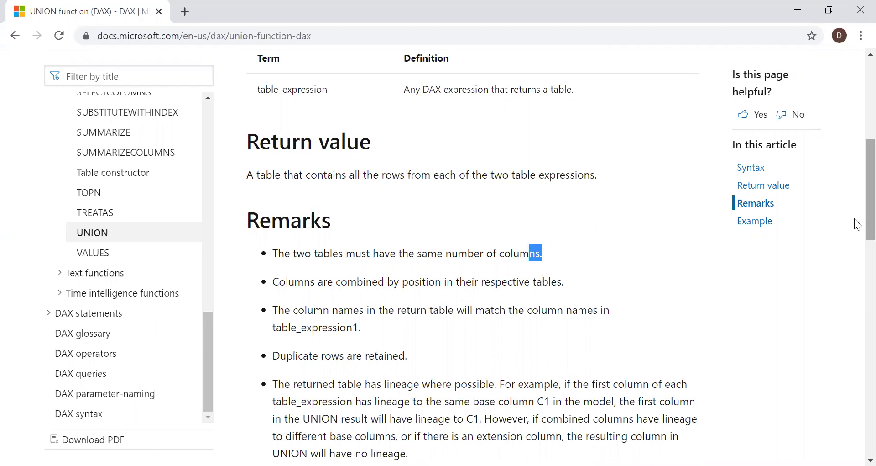
pyautogui.scroll(-2, 858, 174)
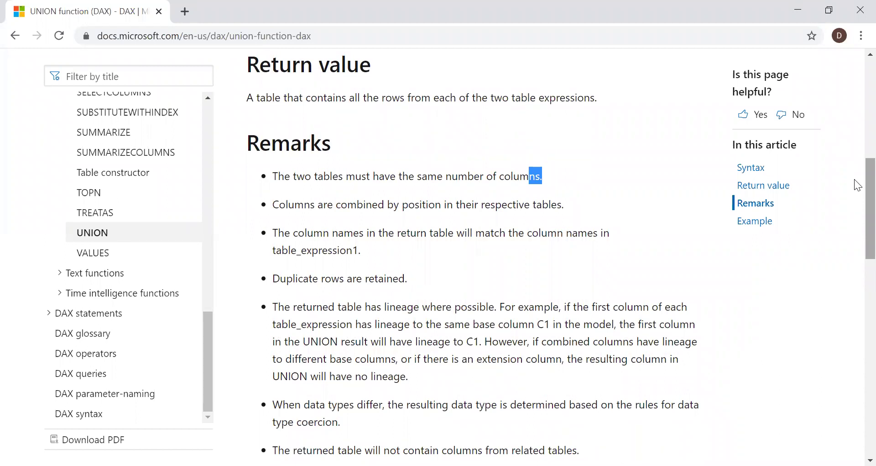
pyautogui.scroll(-3, 858, 185)
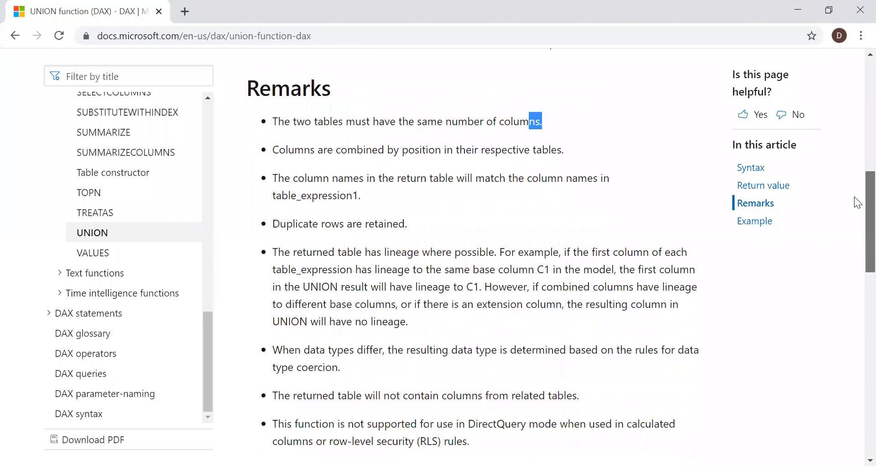
pyautogui.scroll(-1, 857, 217)
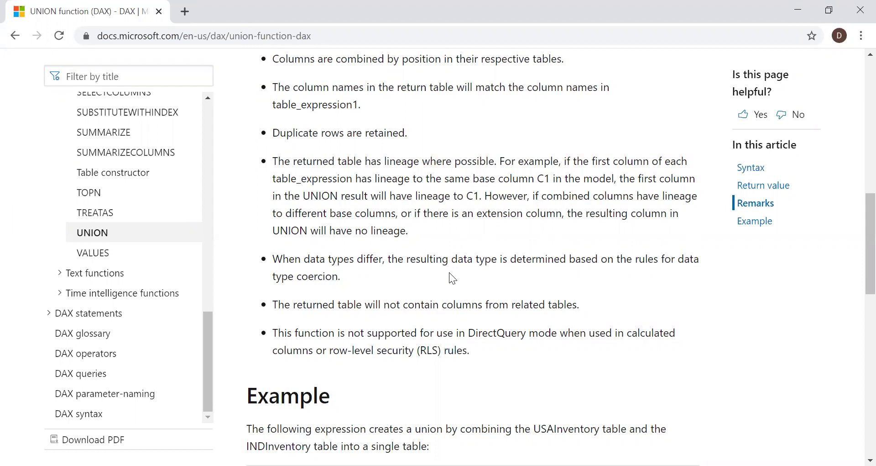
pyautogui.scroll(-2, 857, 214)
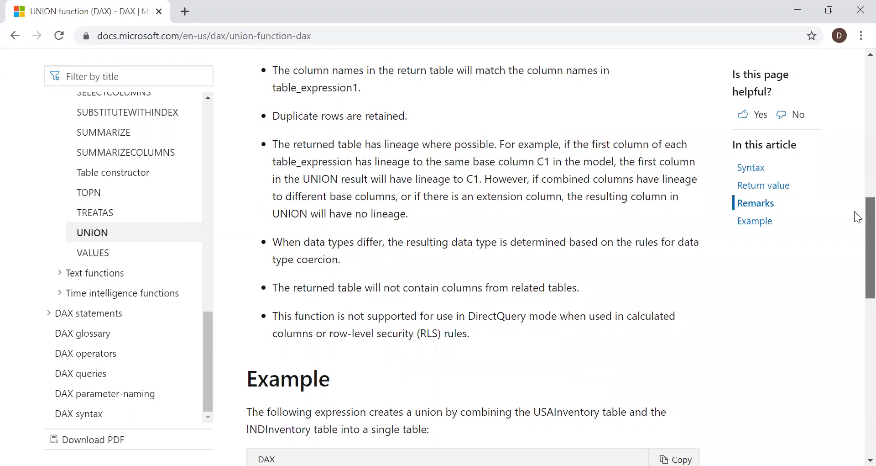
# - Examine the documentation's UNION example, including its expression and the USAInventory and INDInventory tables
pyautogui.scroll(-3, 858, 255)
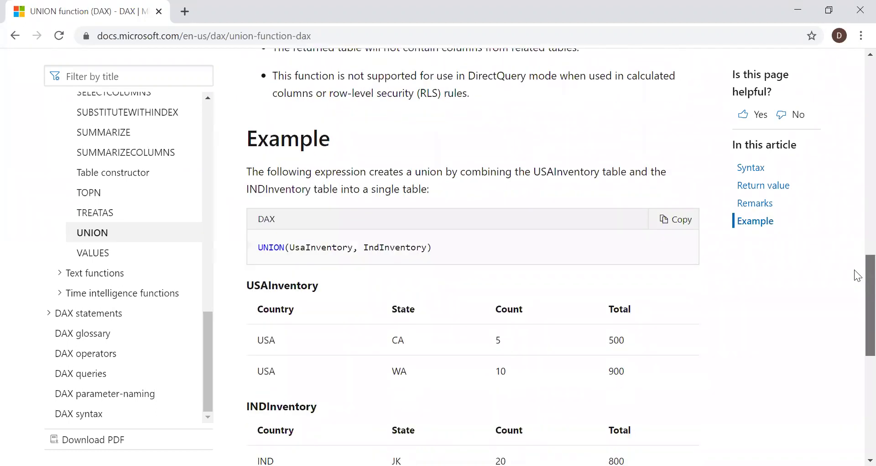
pyautogui.scroll(-1, 857, 280)
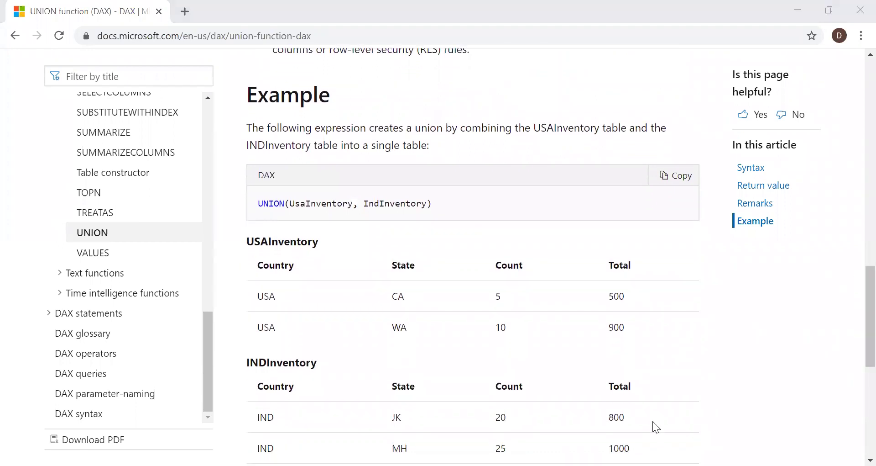
pyautogui.scroll(-1, 859, 318)
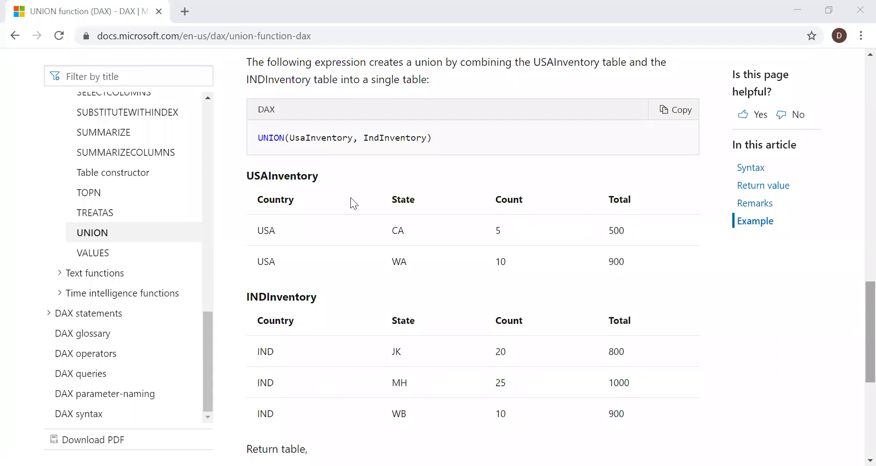
pyautogui.scroll(1, 264, 207)
pyautogui.moveTo(277, 220); pyautogui.dragTo(344, 223)
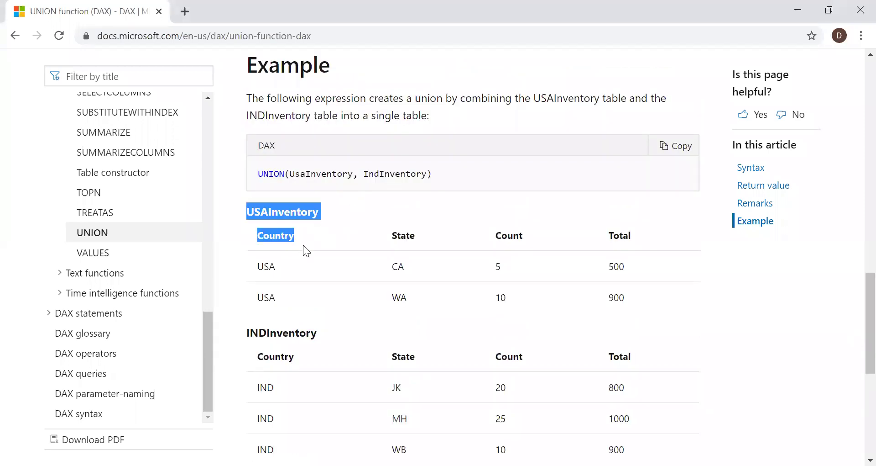
pyautogui.click(274, 221)
pyautogui.moveTo(261, 215); pyautogui.dragTo(319, 214)
pyautogui.moveTo(248, 334); pyautogui.dragTo(321, 343)
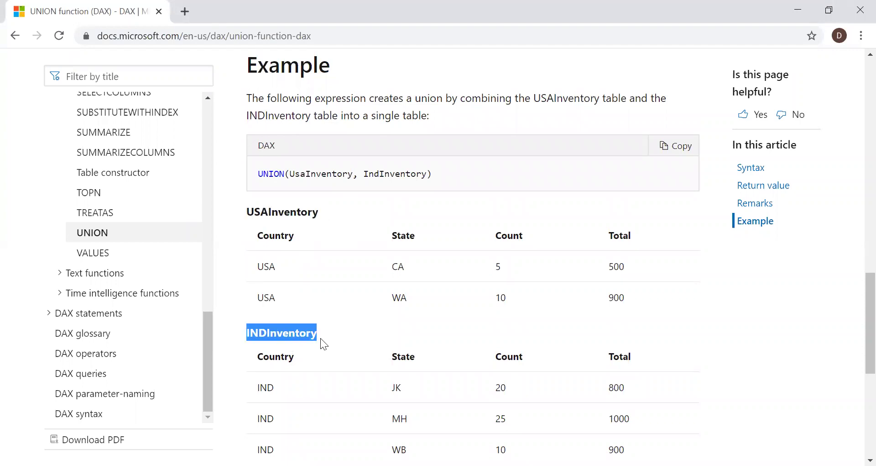
pyautogui.scroll(-1, 858, 312)
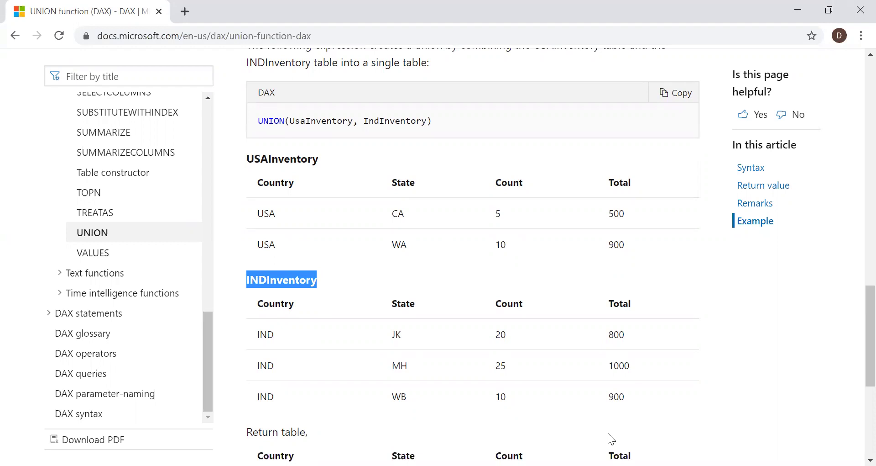
# - Switch to Power BI Desktop and inspect the data and fields of the USA table alongside the IND table
pyautogui.hotkey('alt', 'Tab')
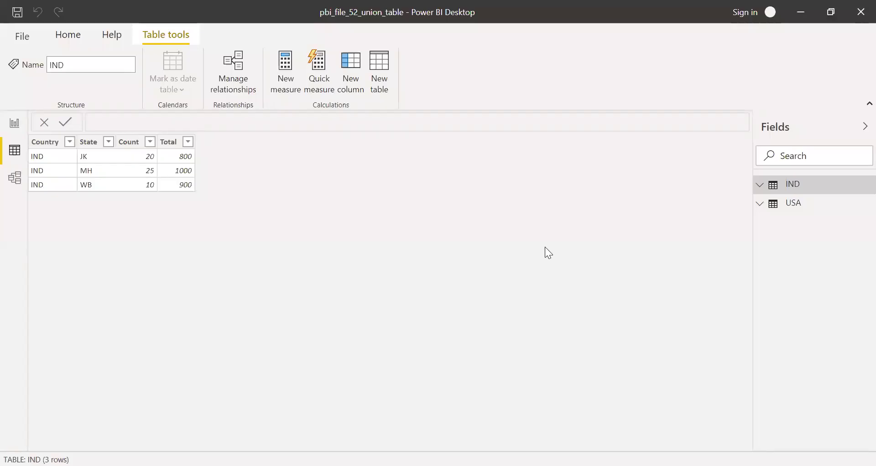
pyautogui.click(799, 190)
pyautogui.click(798, 206)
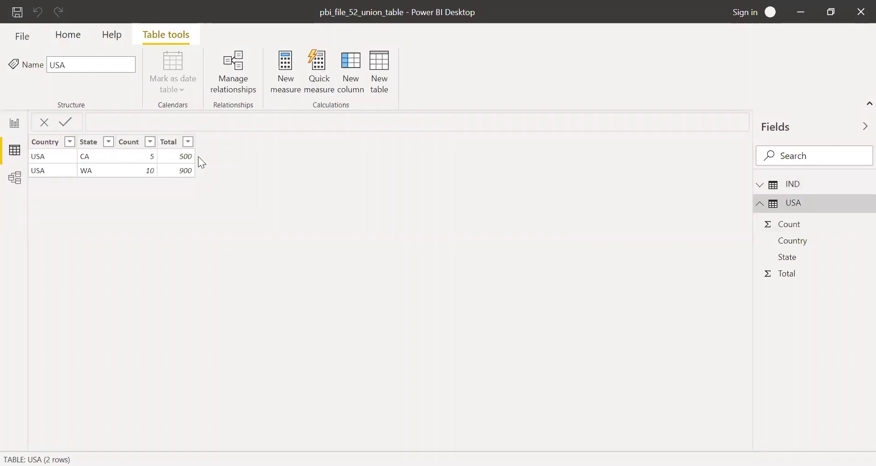
pyautogui.click(761, 203)
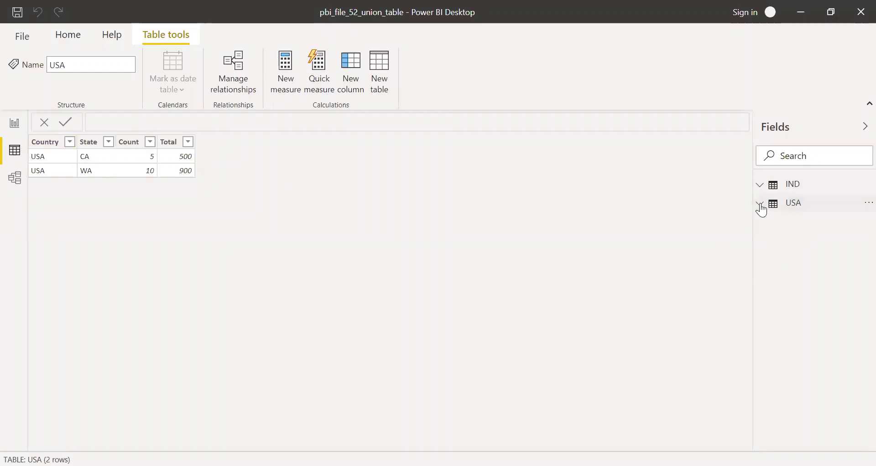
# - Start a new calculated table named Combined_Data in place of the default table name
pyautogui.click(391, 81)
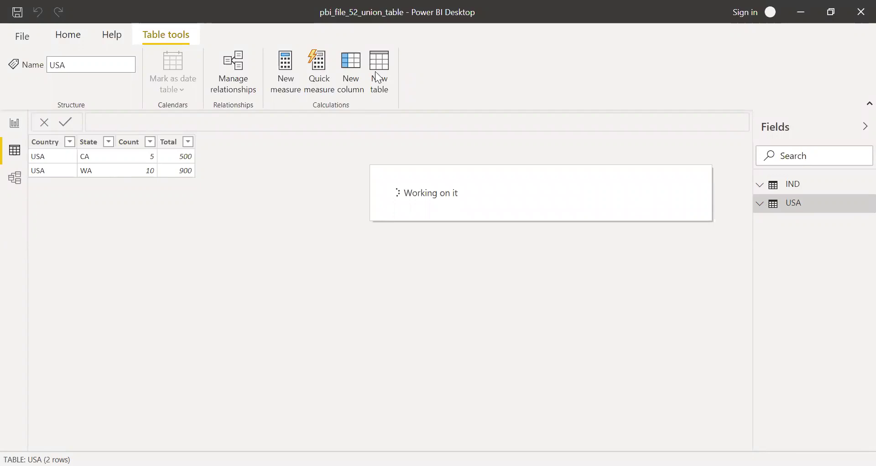
pyautogui.moveTo(152, 116); pyautogui.dragTo(53, 127)
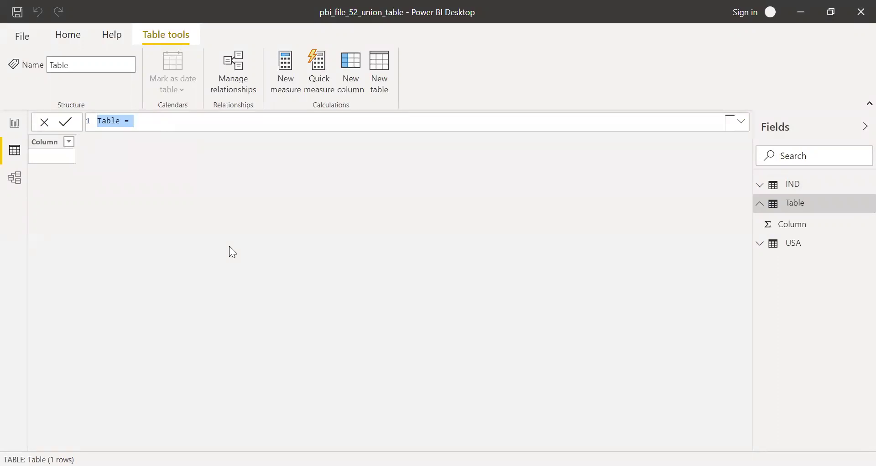
pyautogui.write('Combined')
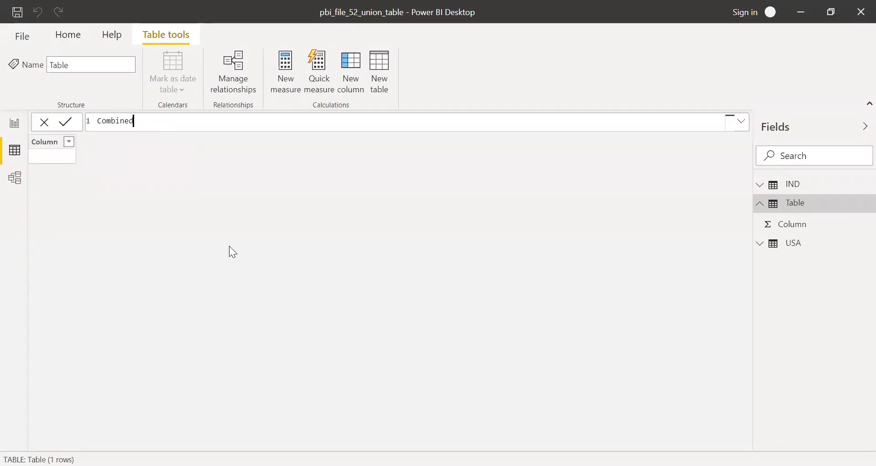
pyautogui.write('_Data = ')
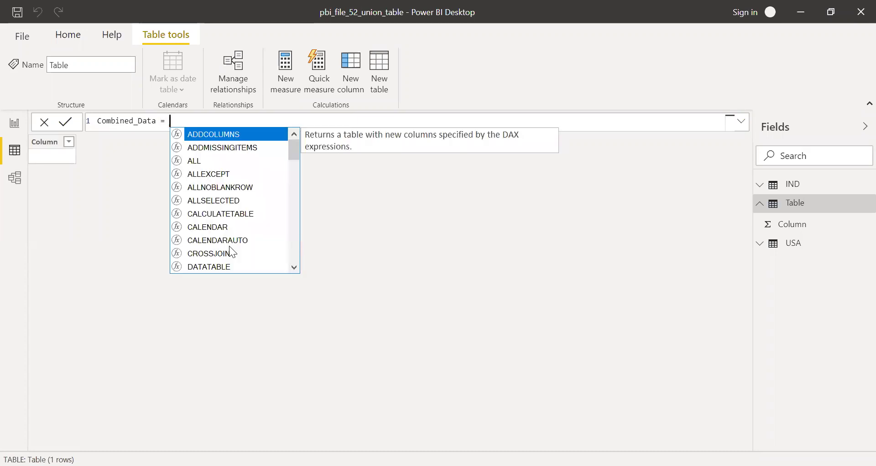
# - Define the Combined_Data table as UNION(IND,USA) and commit the formula
pyautogui.write('union')
pyautogui.press('Tab')
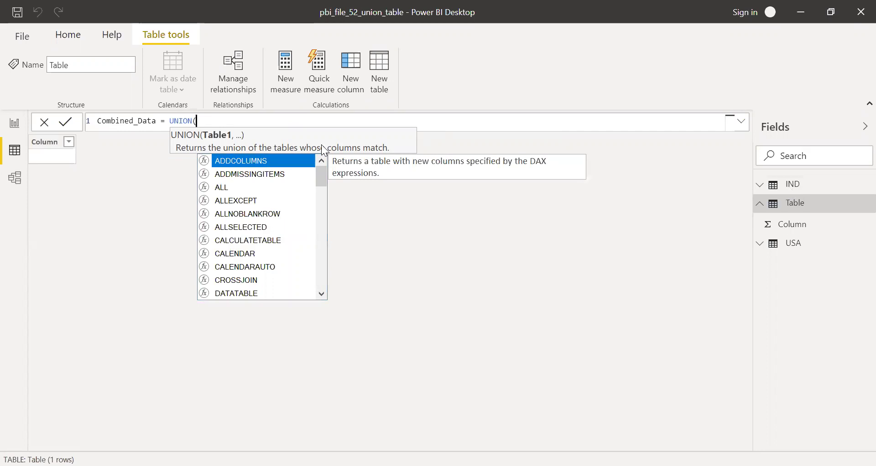
pyautogui.write('ined')
pyautogui.press('Tab')
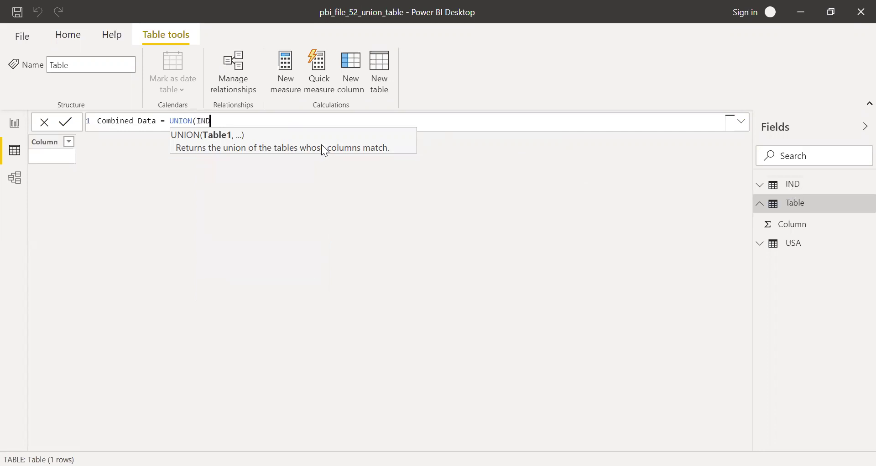
pyautogui.write(',')
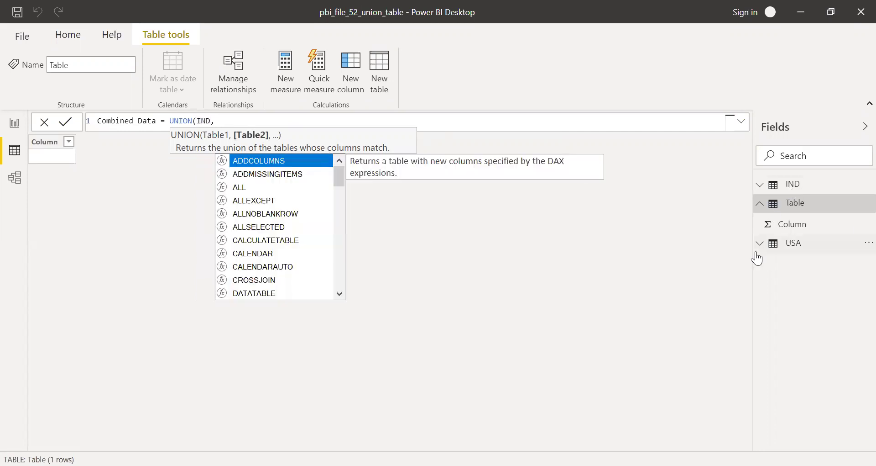
pyautogui.write('usa')
pyautogui.press('Tab')
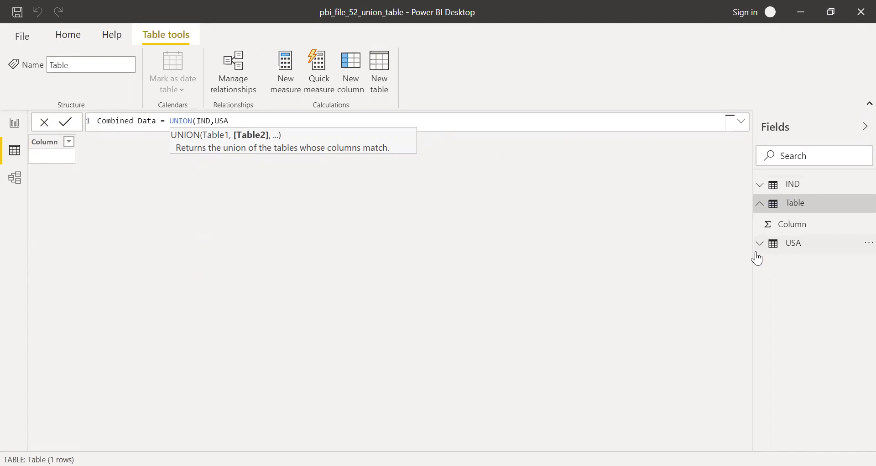
pyautogui.write(',')
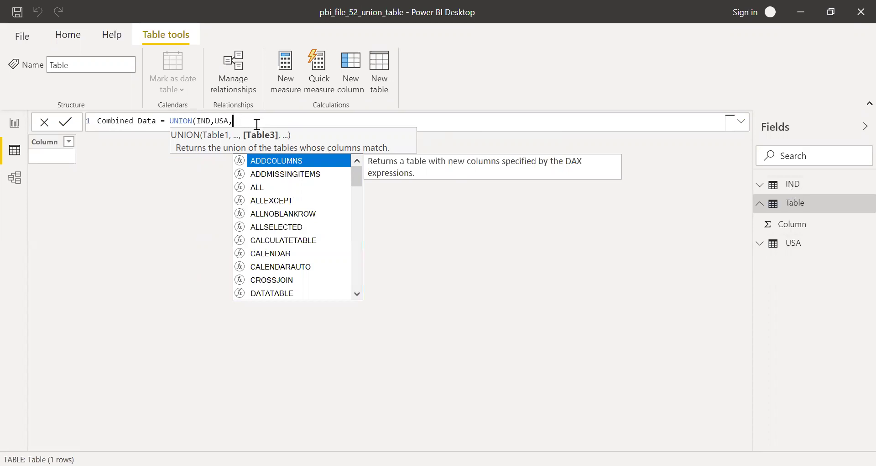
pyautogui.press('BackSpace')
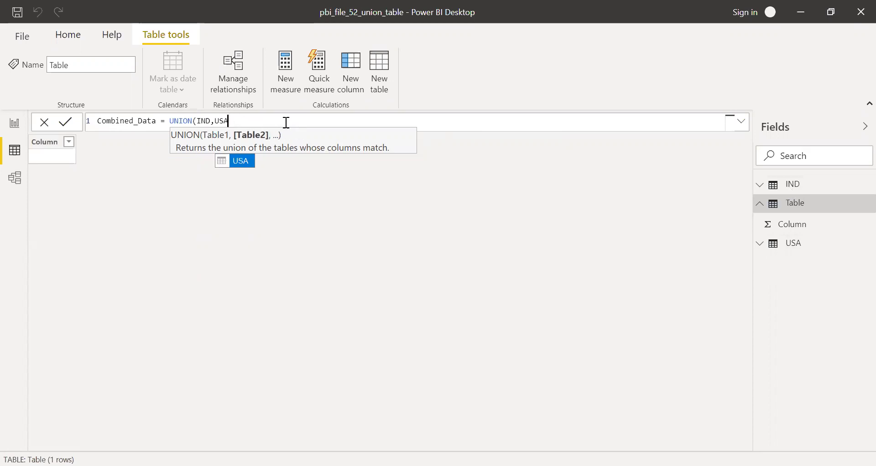
pyautogui.write(')')
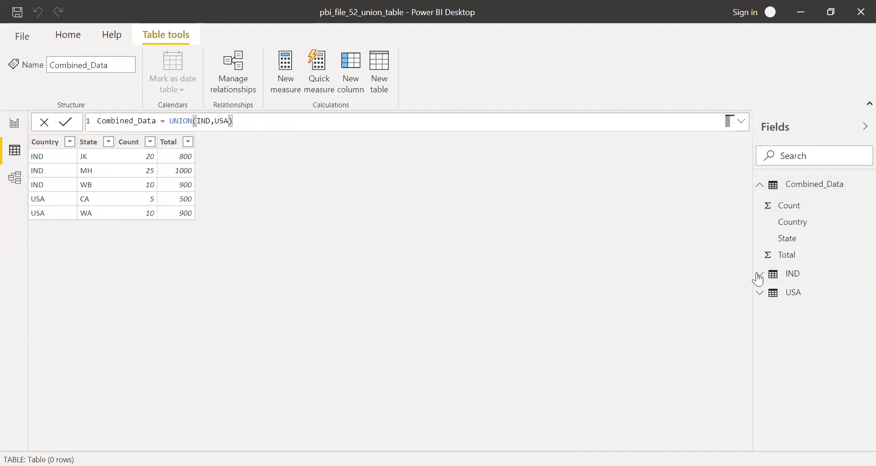
pyautogui.moveTo(809, 280)
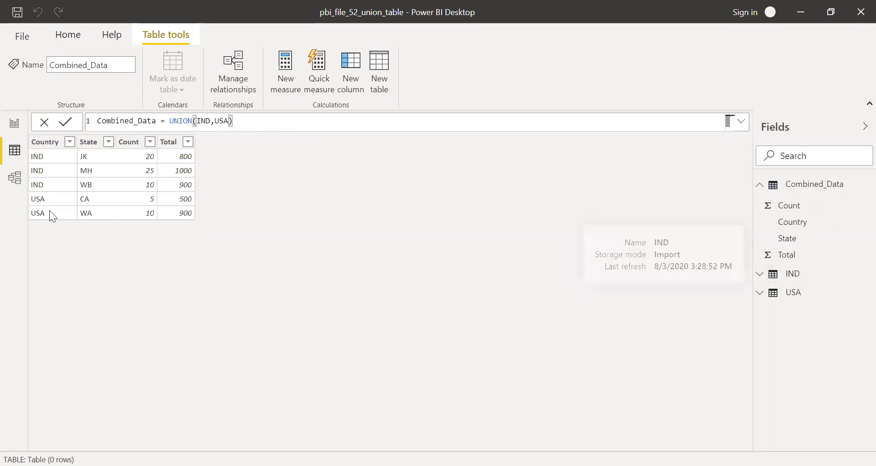